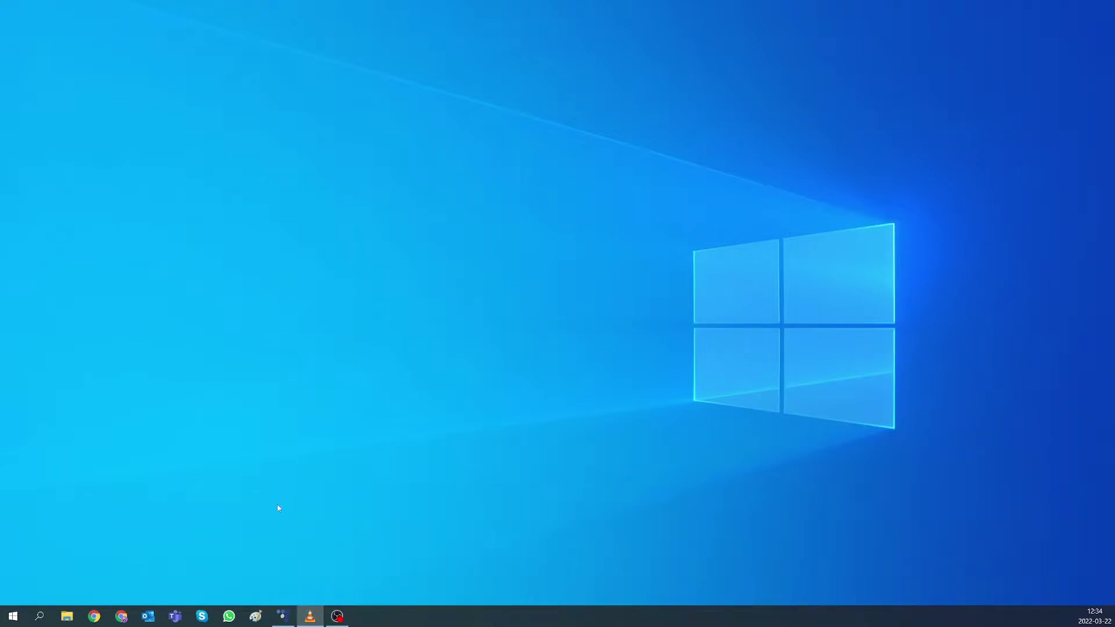
Bring Device Center to the front and switch it to Advanced mode
{"action": "left_click", "coordinate": [280, 613]}
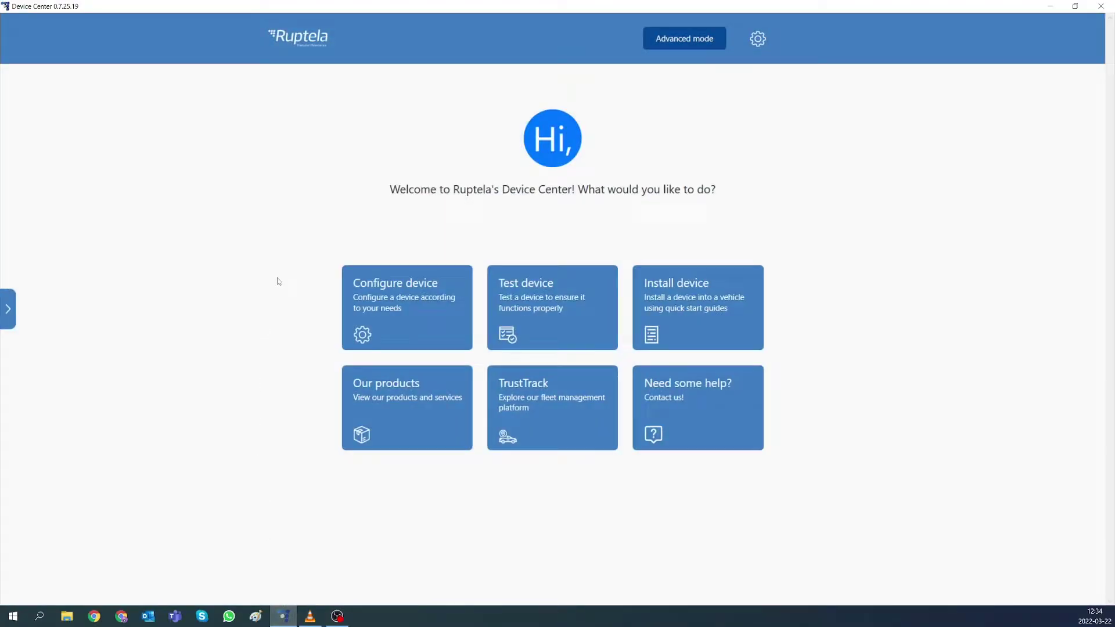
{"action": "left_click", "coordinate": [709, 40]}
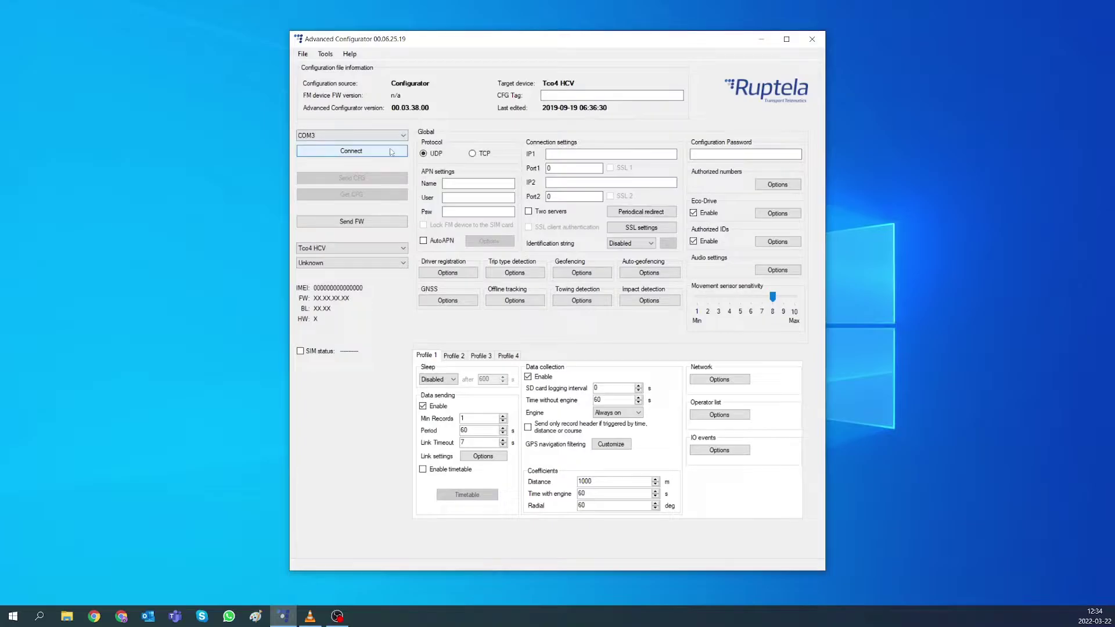
Connect to the device on COM3 and accept a new LCV5 configuration
{"action": "left_click", "coordinate": [347, 136]}
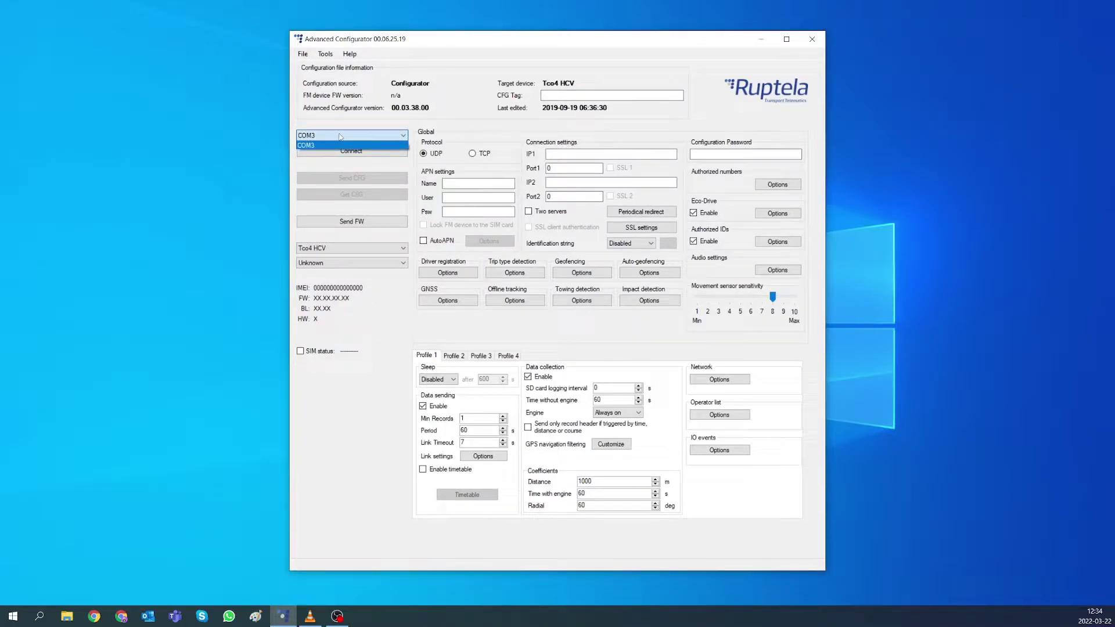
{"action": "left_click", "coordinate": [324, 142]}
{"action": "left_click", "coordinate": [352, 151]}
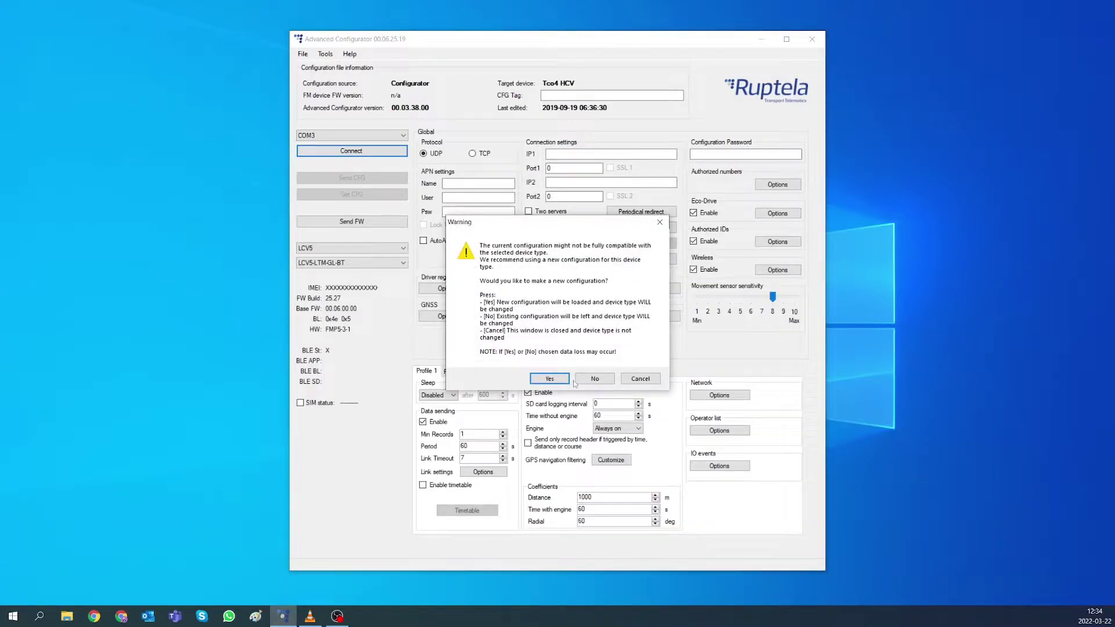
{"action": "left_click", "coordinate": [549, 378]}
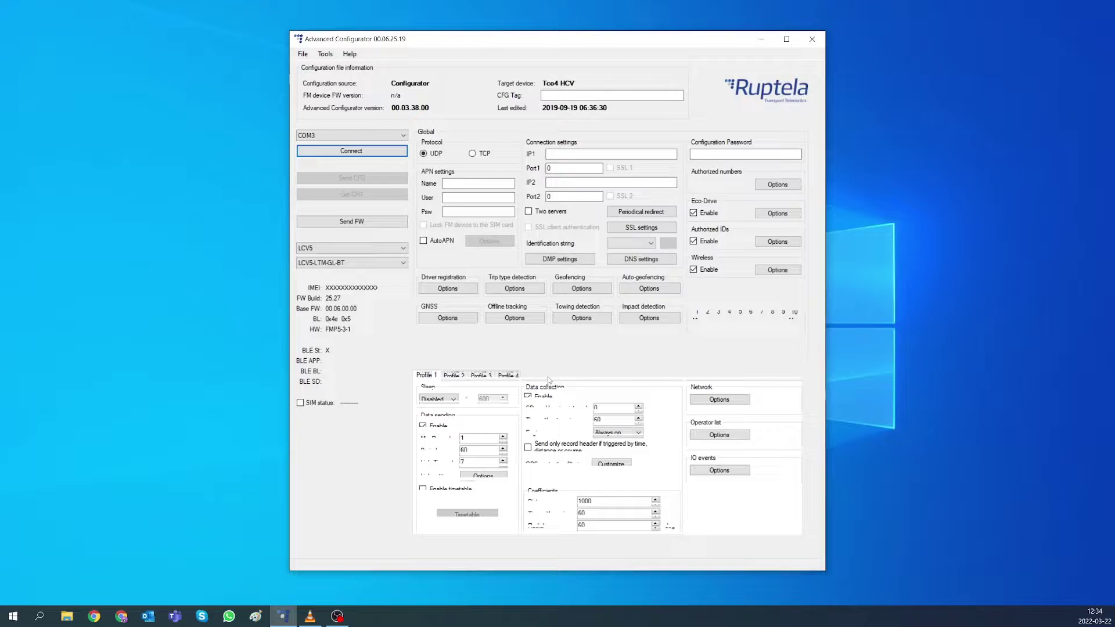
Read the device configuration, then set server 92.62.134.34 port 9015 over TCP with APN internet
{"action": "left_click", "coordinate": [373, 199]}
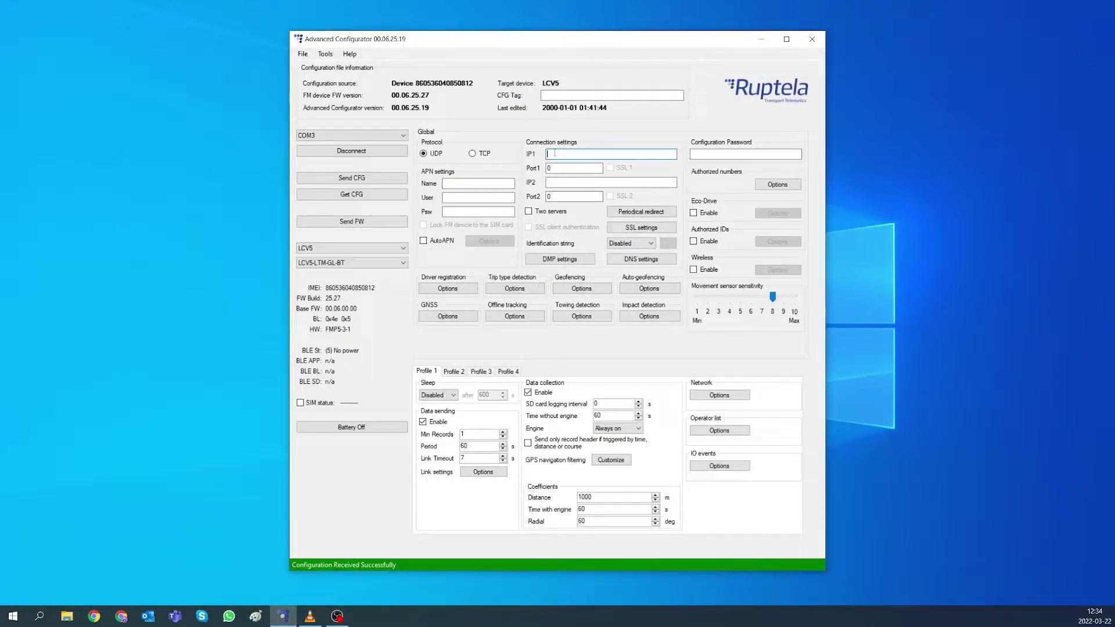
{"action": "type", "text": "92.62.134"}
{"action": "type", "text": ".34"}
{"action": "key", "text": "Tab"}
{"action": "type", "text": "9015"}
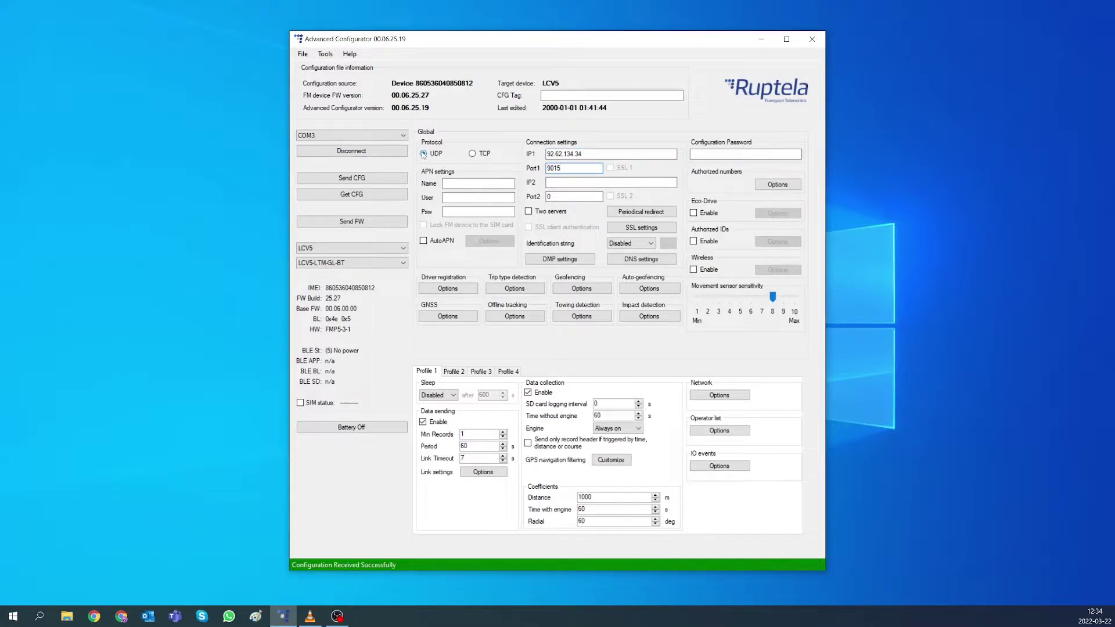
{"action": "left_click", "coordinate": [472, 154]}
{"action": "left_click", "coordinate": [465, 183]}
{"action": "type", "text": "internet"}
Set Profile 1 Time without engine to 1800 s, Distance to 500 m and Radial to 25°
{"action": "double_click", "coordinate": [602, 416]}
{"action": "type", "text": "1800"}
{"action": "double_click", "coordinate": [599, 497]}
{"action": "type", "text": "5"}
{"action": "double_click", "coordinate": [590, 509]}
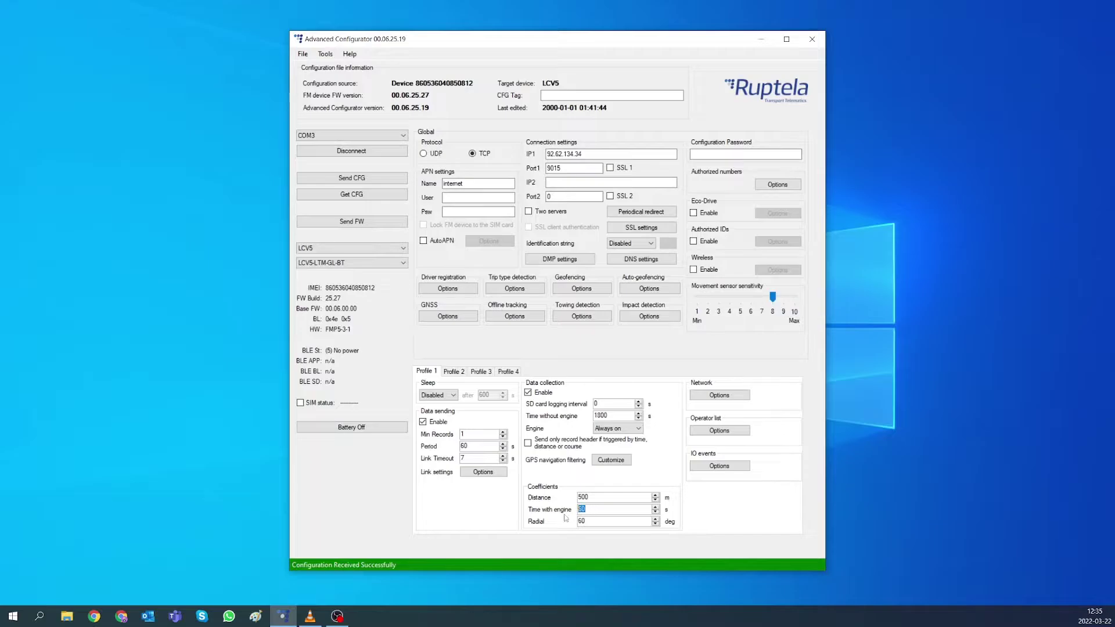
{"action": "double_click", "coordinate": [600, 521]}
{"action": "type", "text": "2"}
Set GPS filtering to an Automatic stationary filter, active navigation filter and Low accuracy filtering
{"action": "left_click", "coordinate": [615, 461]}
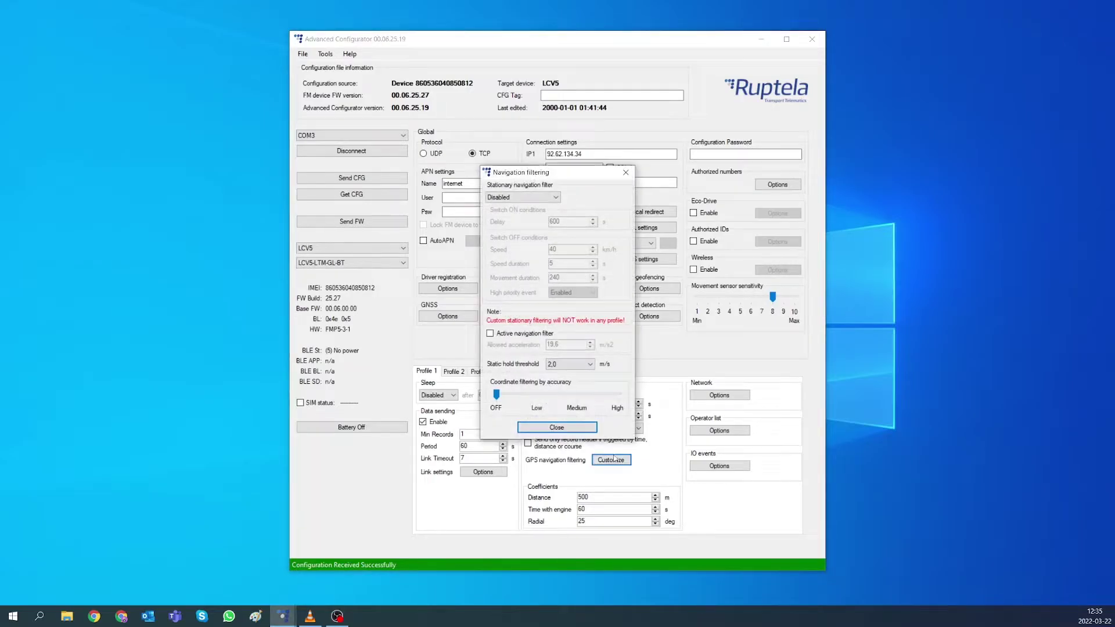
{"action": "left_click", "coordinate": [521, 199]}
{"action": "left_click", "coordinate": [515, 213]}
{"action": "left_click", "coordinate": [490, 333]}
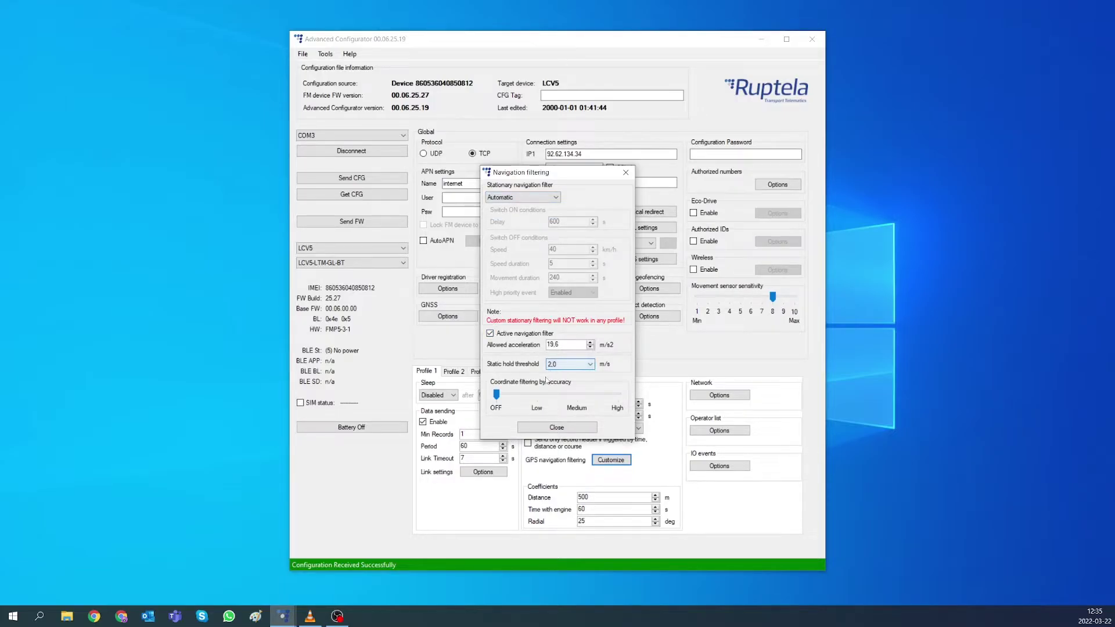
{"action": "left_click", "coordinate": [539, 395]}
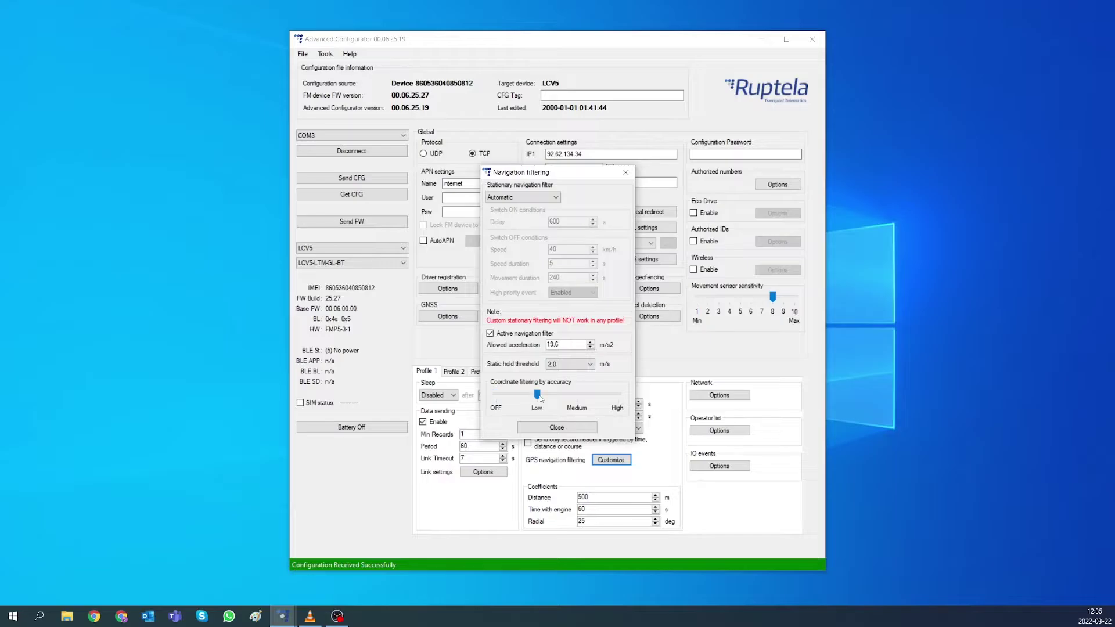
{"action": "left_click", "coordinate": [556, 428]}
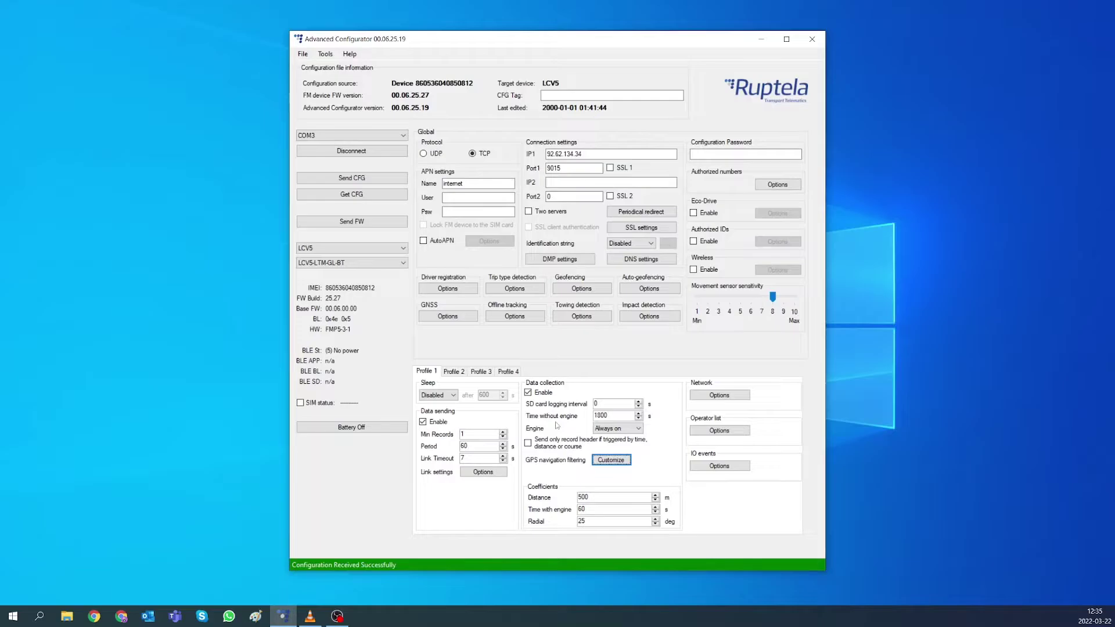
Make Custom ignition use power supply voltage ≥ 13300 mV and GPS speed instead of DIN4
{"action": "left_click", "coordinate": [605, 429]}
{"action": "left_click", "coordinate": [607, 445]}
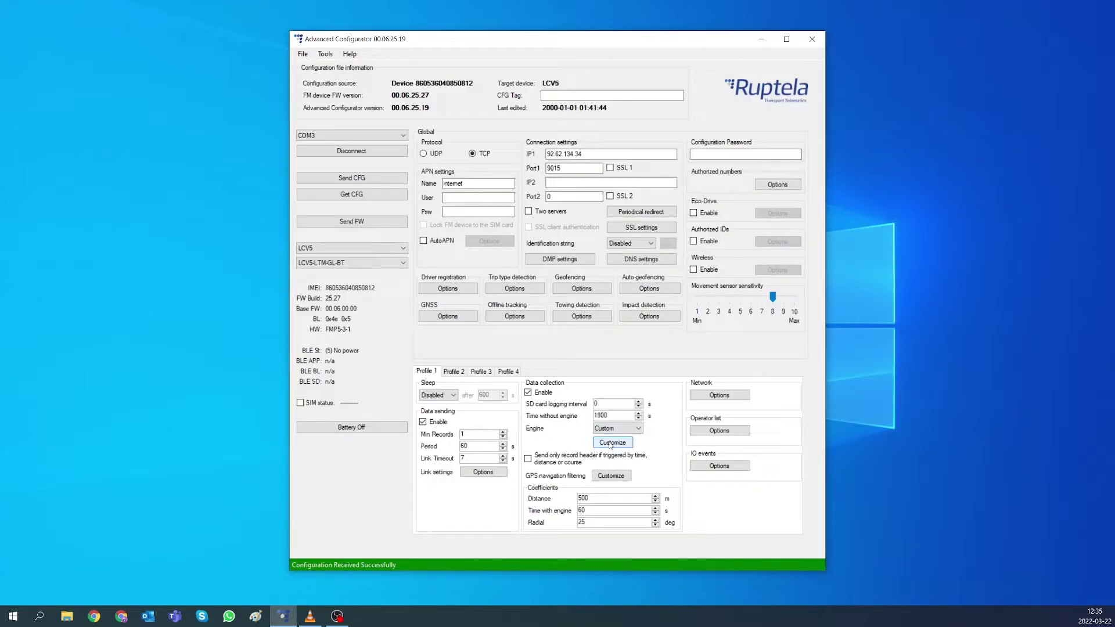
{"action": "left_click", "coordinate": [611, 445]}
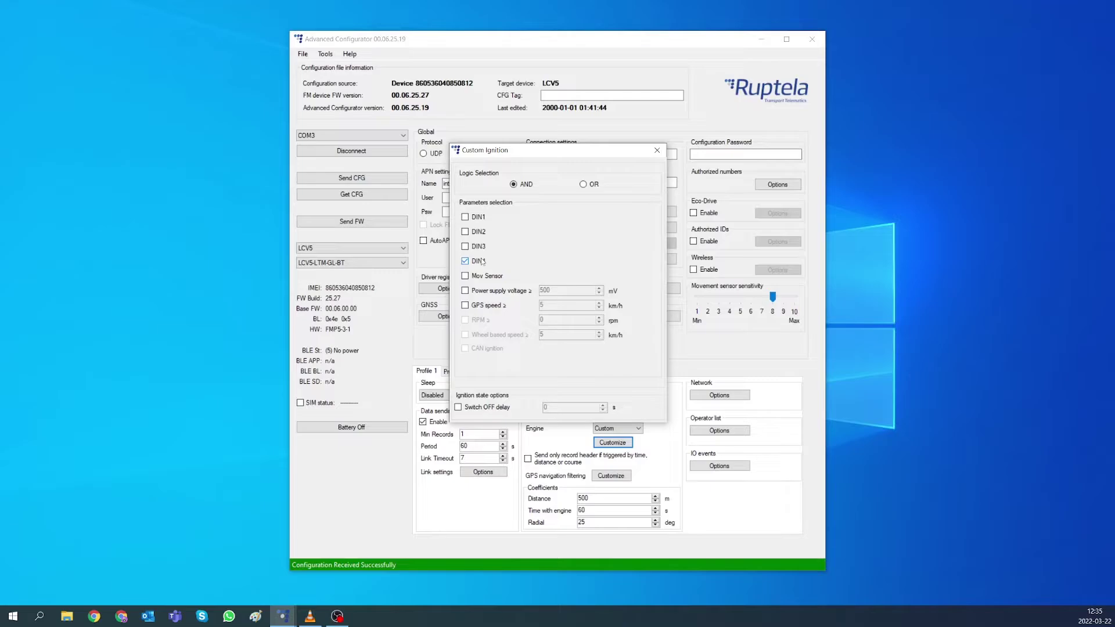
{"action": "left_click", "coordinate": [480, 263]}
{"action": "left_click", "coordinate": [465, 291]}
{"action": "key", "text": "Tab"}
{"action": "type", "text": "13300"}
{"action": "left_click", "coordinate": [465, 308]}
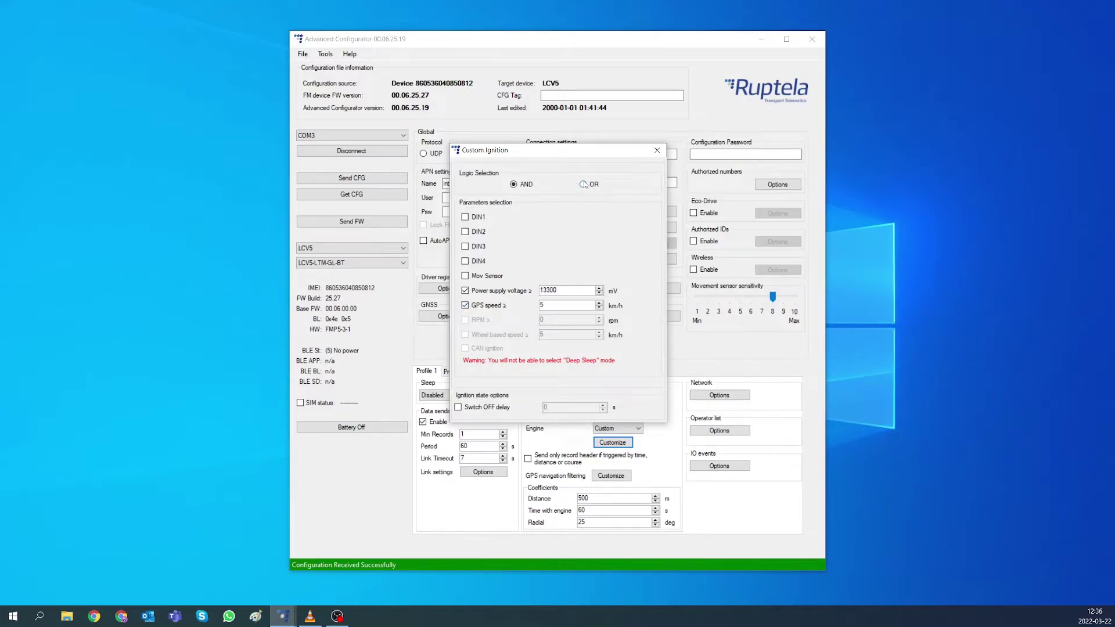
Enable and save the common IO set in the IO events settings
{"action": "left_click", "coordinate": [657, 150]}
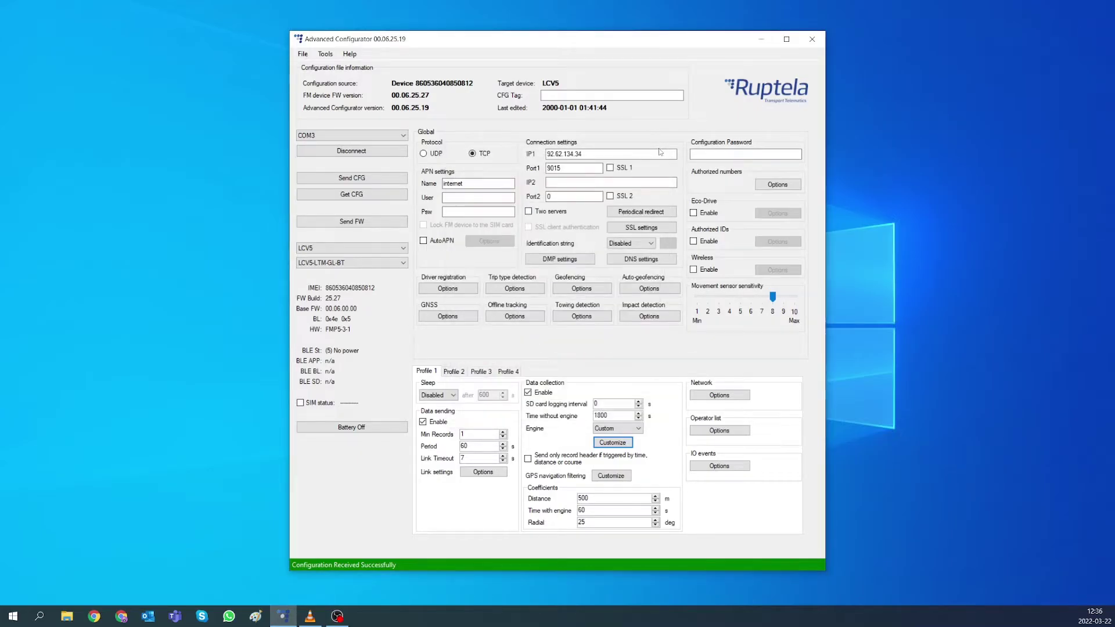
{"action": "left_click", "coordinate": [719, 465]}
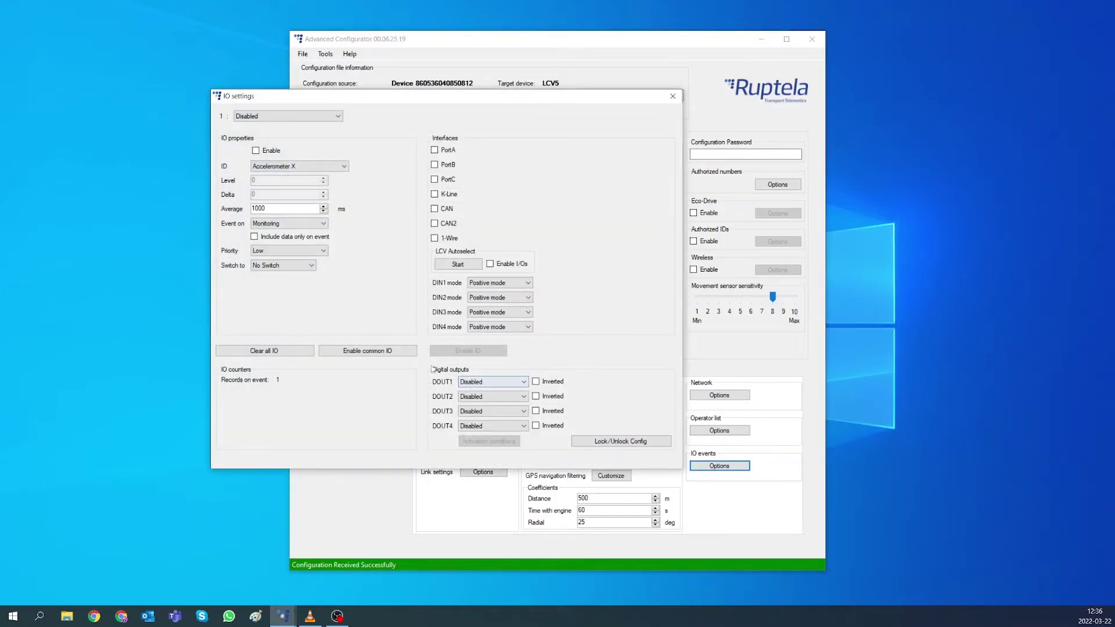
{"action": "left_click", "coordinate": [367, 352]}
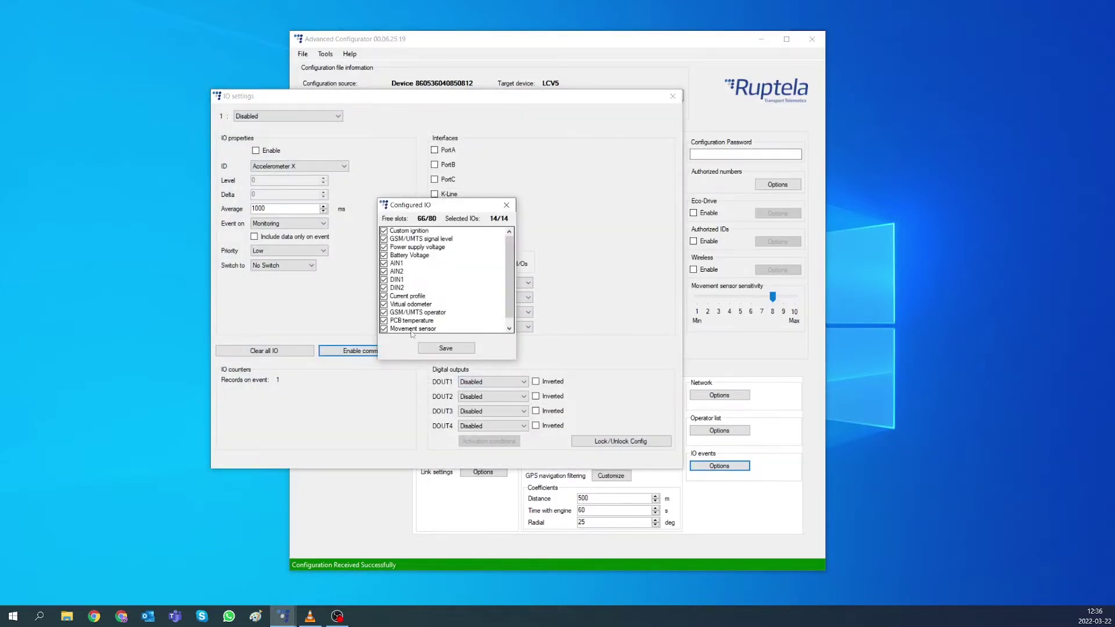
{"action": "left_click", "coordinate": [439, 347]}
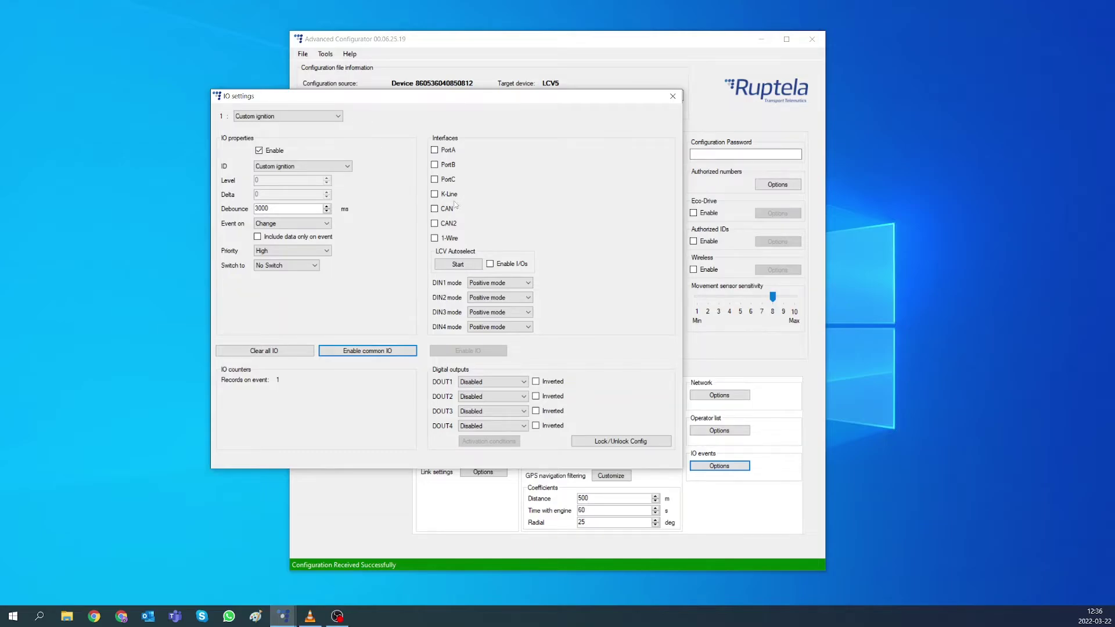
Enable CAN as OBD with Honda manufacturer-specific data
{"action": "left_click", "coordinate": [435, 210]}
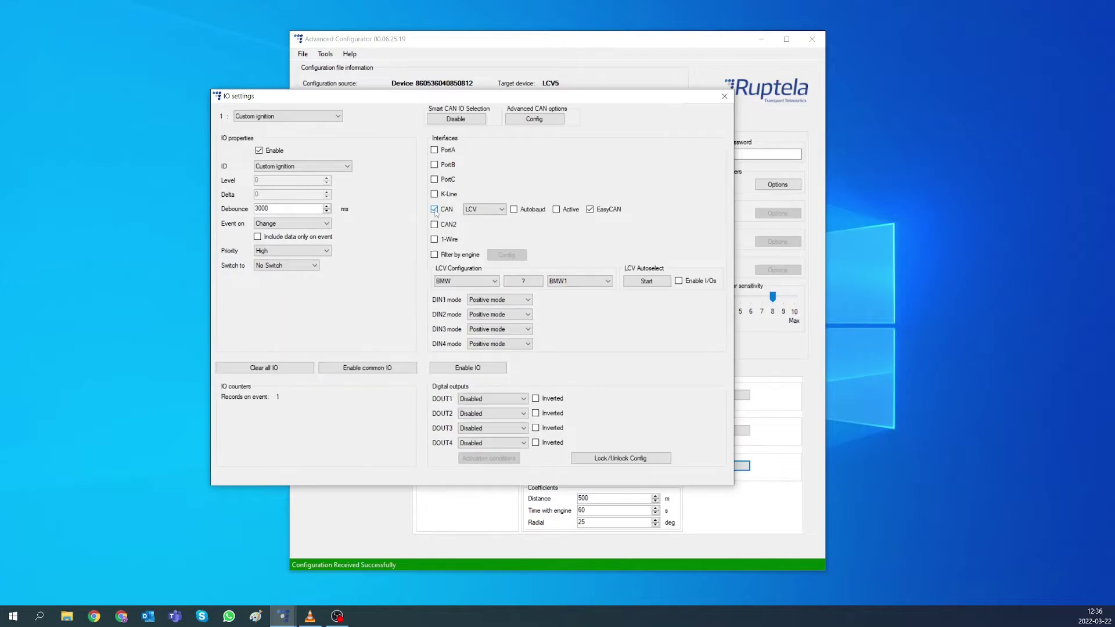
{"action": "left_click", "coordinate": [474, 211]}
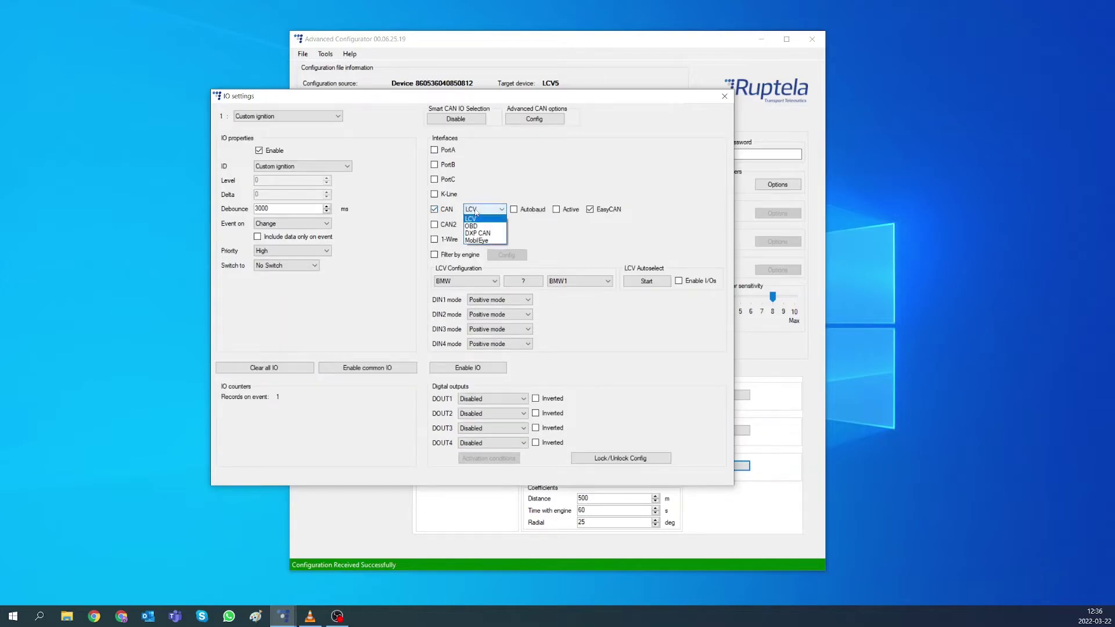
{"action": "left_click", "coordinate": [471, 226]}
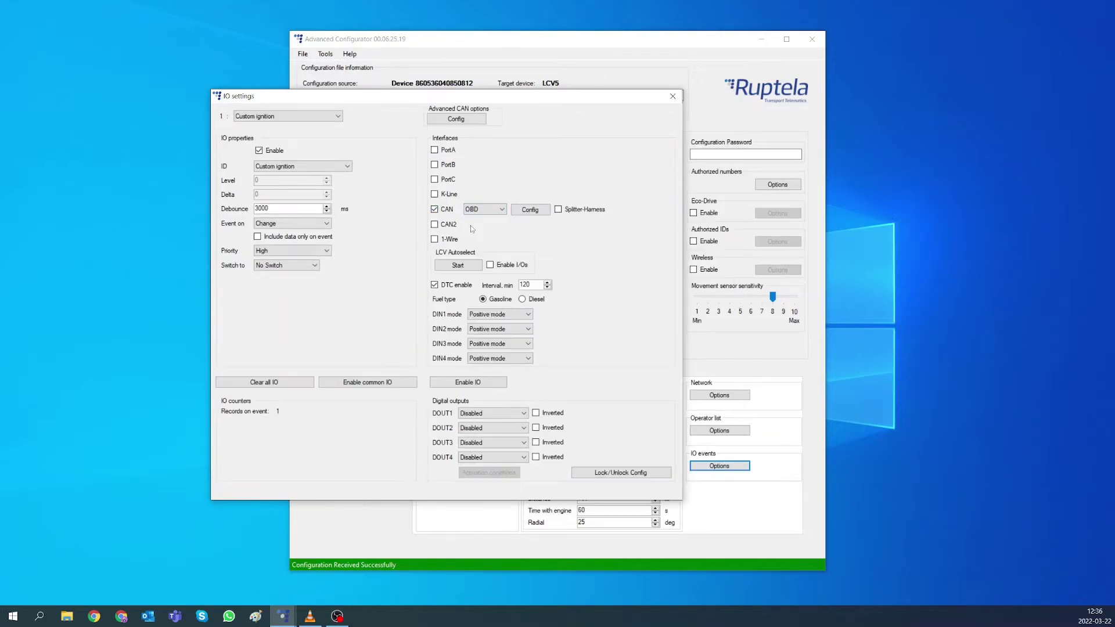
{"action": "left_click", "coordinate": [528, 211]}
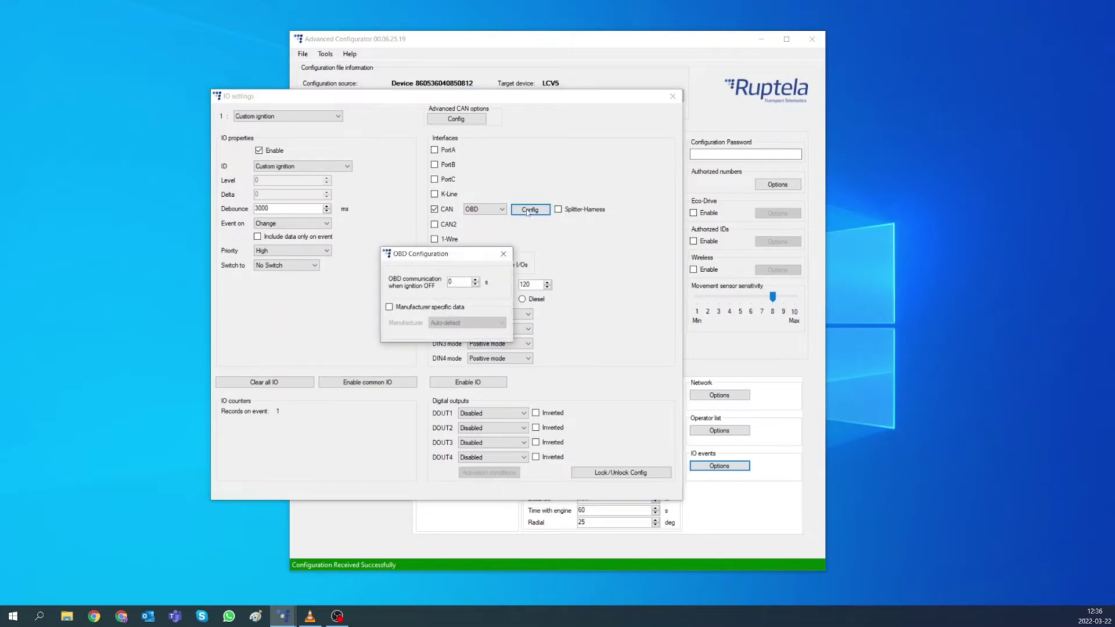
{"action": "left_click", "coordinate": [389, 307]}
{"action": "left_click", "coordinate": [465, 323]}
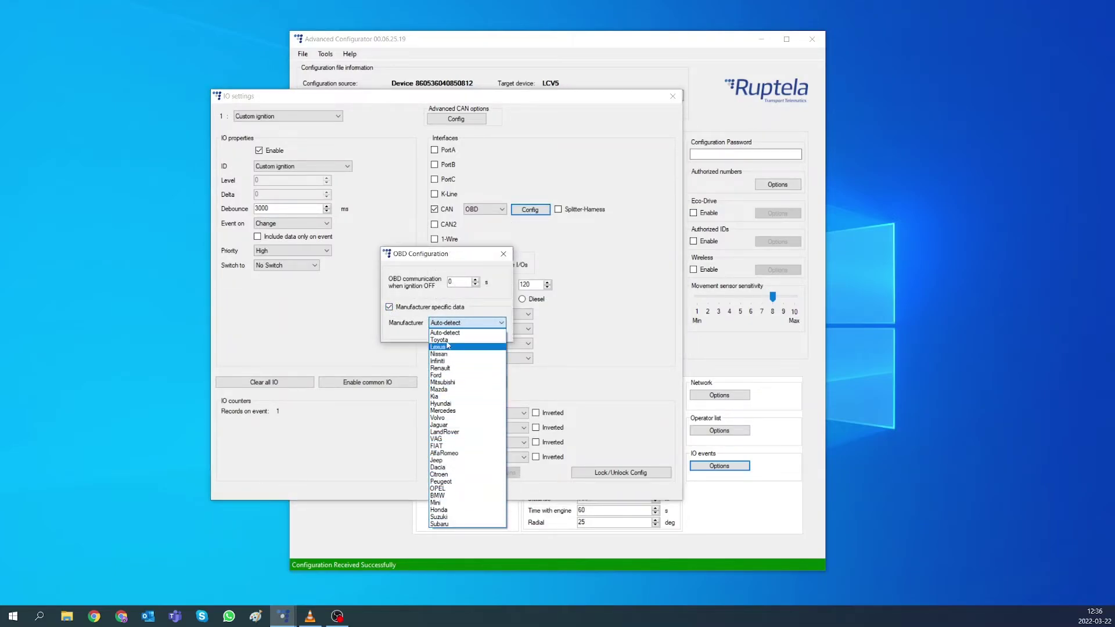
{"action": "left_click", "coordinate": [438, 510]}
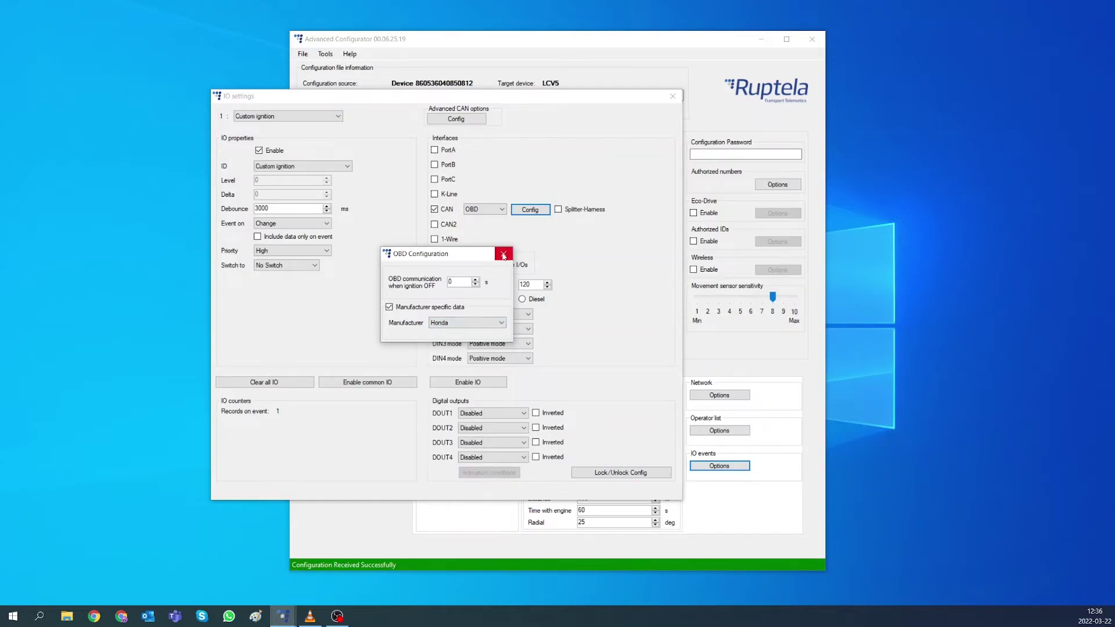
{"action": "left_click", "coordinate": [502, 256]}
Enable and save the 21 OBD IOs, then review the configured IO slots
{"action": "left_click", "coordinate": [467, 382]}
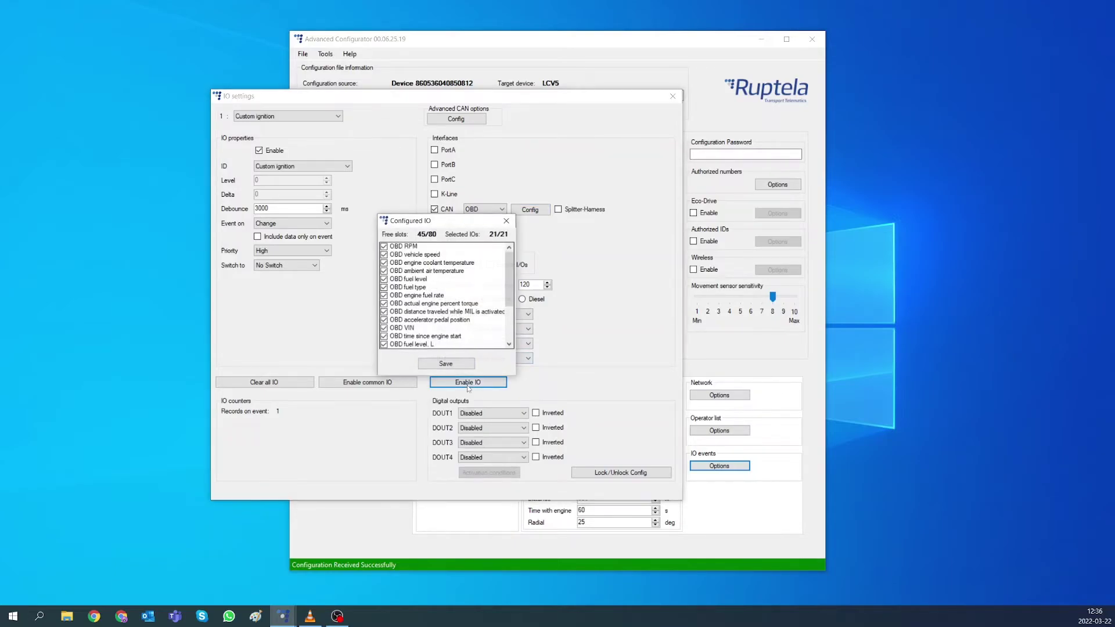
{"action": "left_click", "coordinate": [445, 364]}
{"action": "left_click", "coordinate": [329, 117]}
{"action": "scroll", "coordinate": [325, 233], "scroll_direction": "down", "scroll_amount": 7}
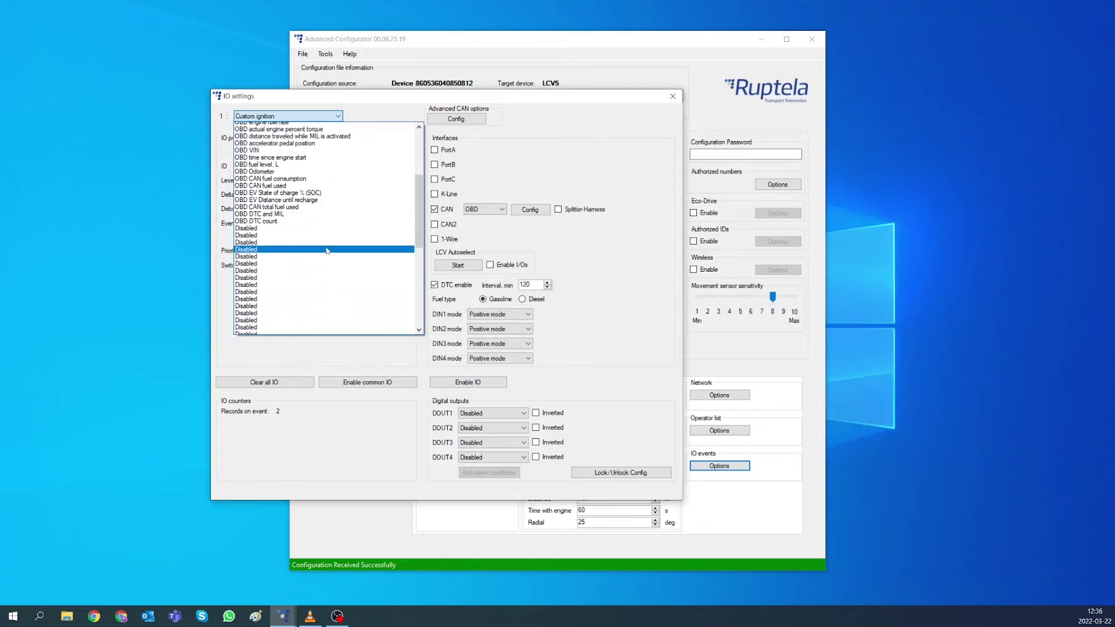
{"action": "scroll", "coordinate": [327, 251], "scroll_direction": "up", "scroll_amount": 5}
{"action": "left_click", "coordinate": [601, 119]}
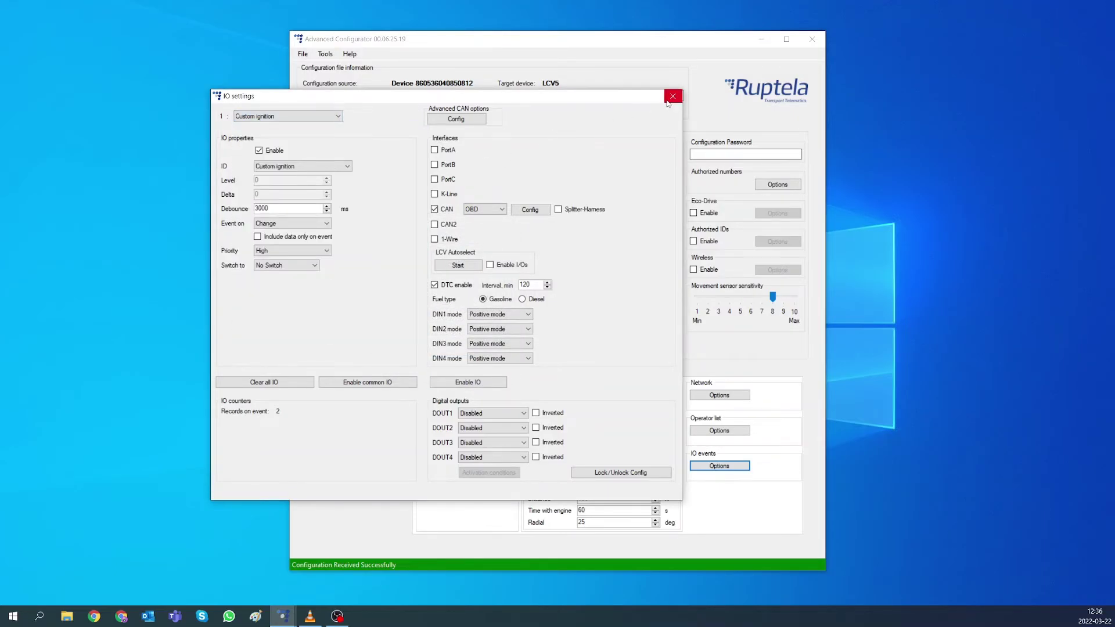
Turn on Eco-Drive with OBD + ACC data source and the Light_vehicle profile
{"action": "left_click", "coordinate": [667, 102]}
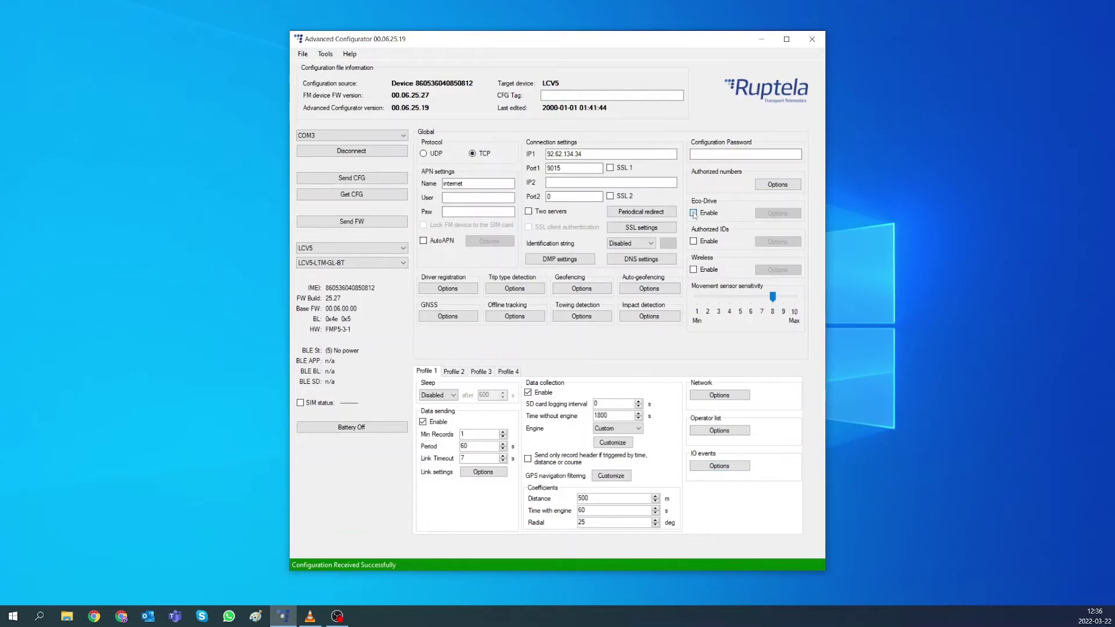
{"action": "left_click", "coordinate": [694, 212]}
{"action": "left_click", "coordinate": [769, 216]}
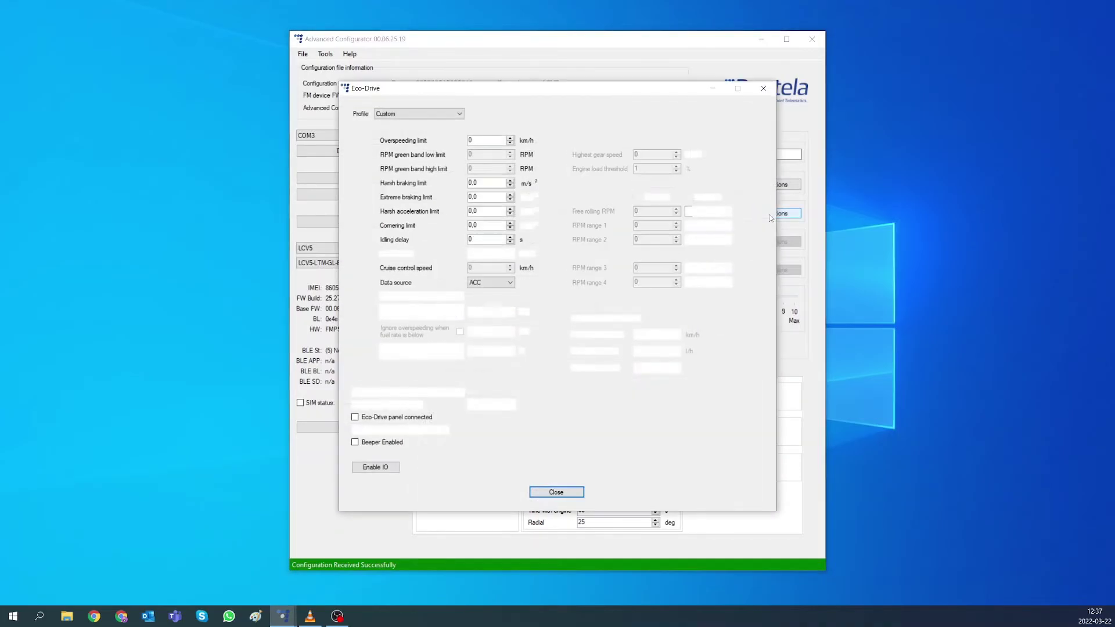
{"action": "left_click", "coordinate": [510, 283]}
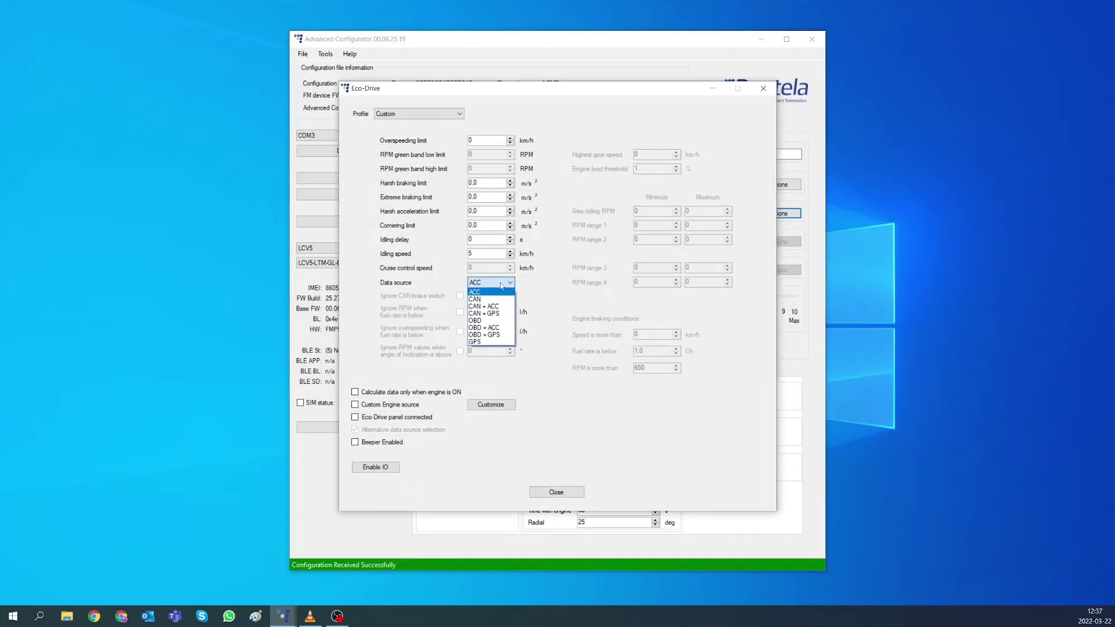
{"action": "left_click", "coordinate": [493, 327]}
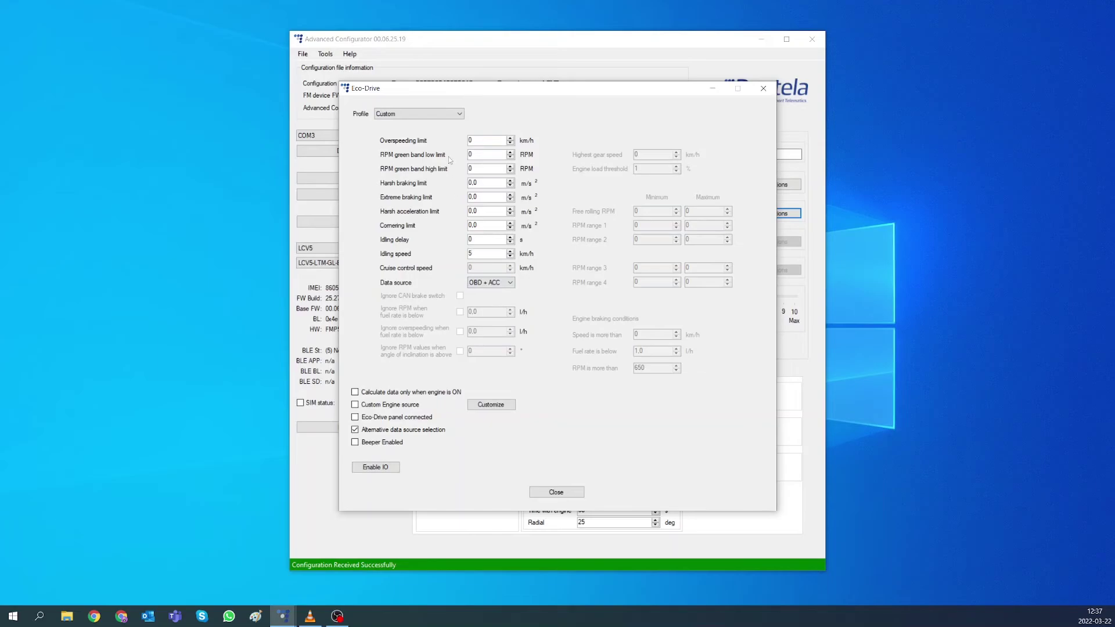
{"action": "left_click", "coordinate": [422, 116]}
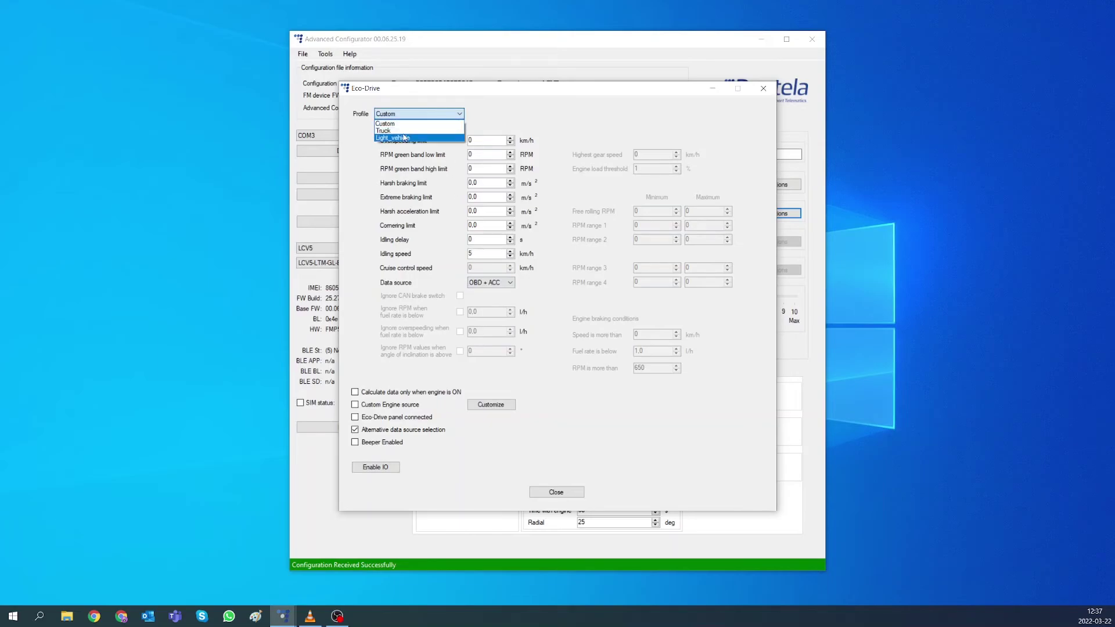
{"action": "left_click", "coordinate": [405, 138]}
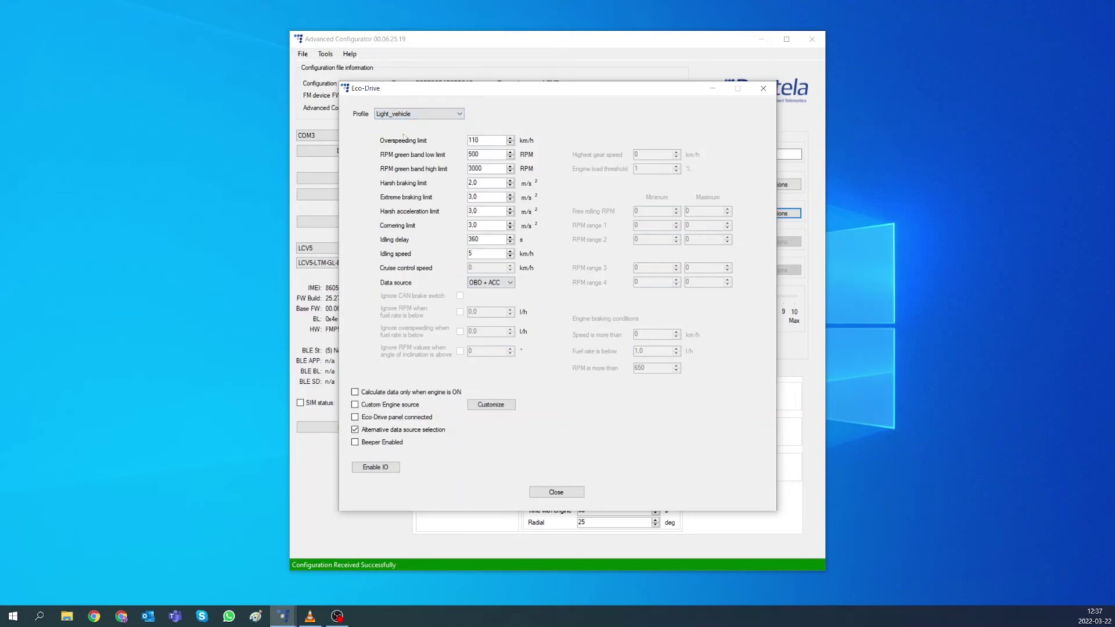
Calculate Eco-Drive only with engine on, save its 9 ECO IOs, and send the configuration
{"action": "left_click", "coordinate": [355, 392]}
{"action": "left_click", "coordinate": [376, 468]}
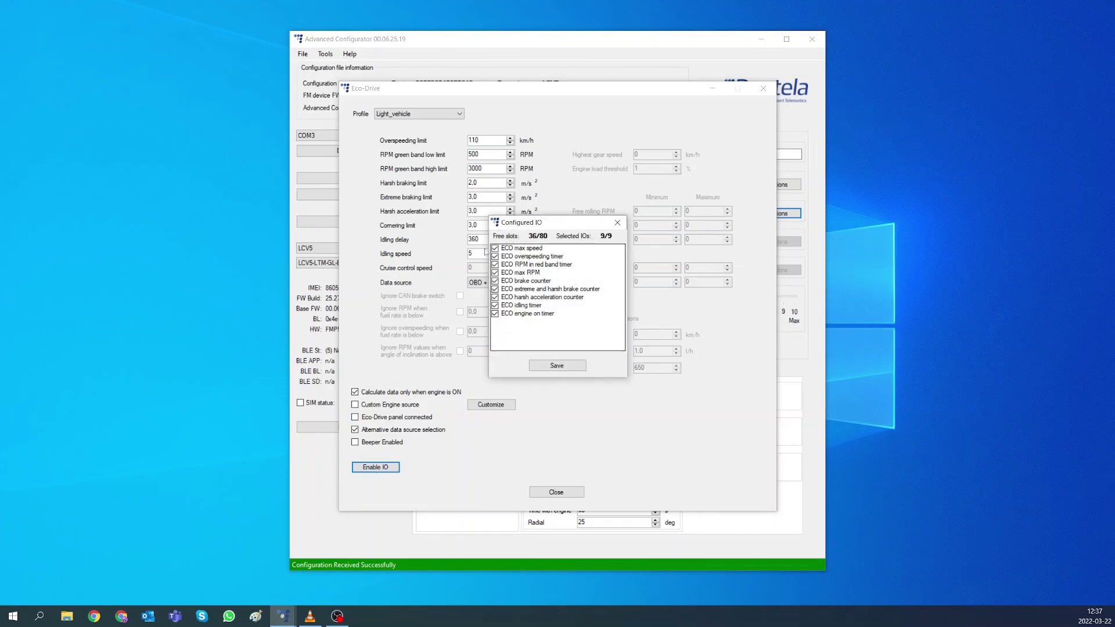
{"action": "left_click", "coordinate": [547, 367]}
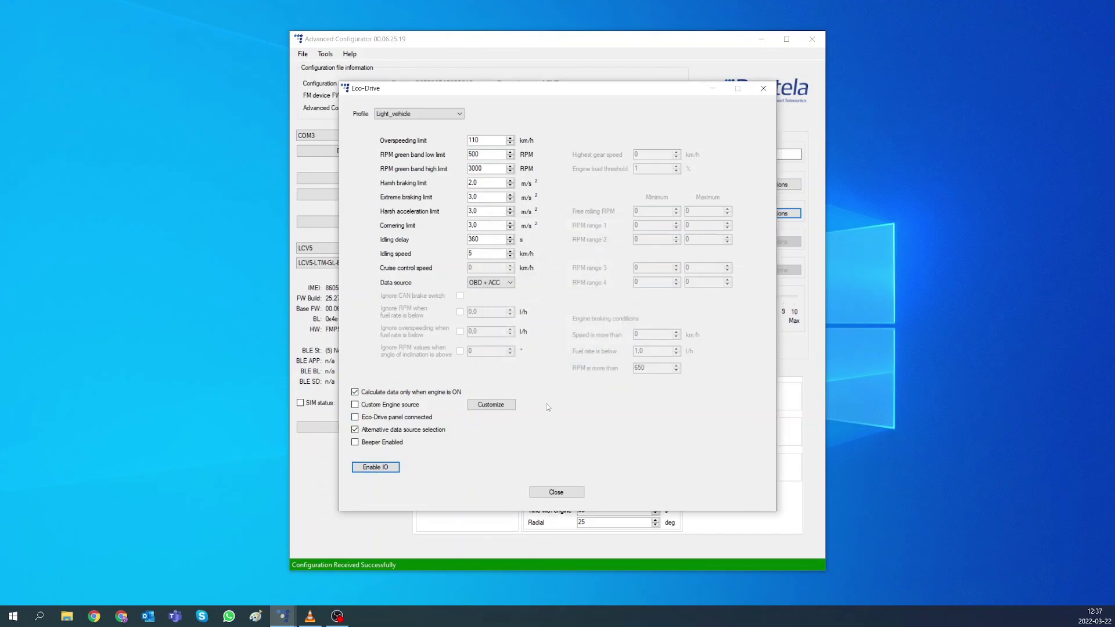
{"action": "left_click", "coordinate": [553, 494]}
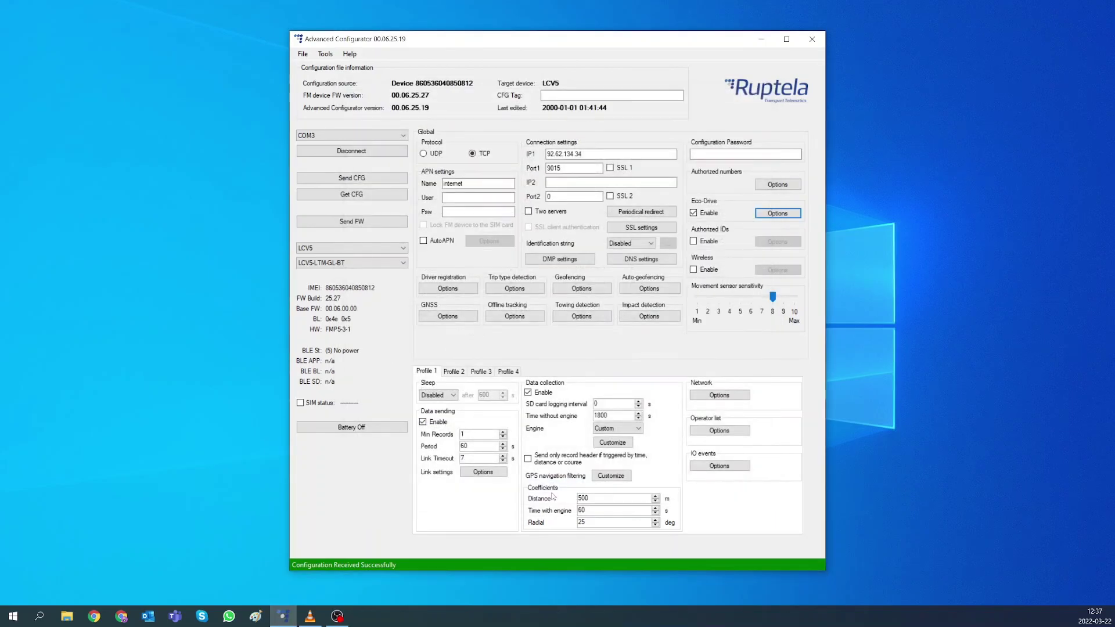
{"action": "left_click", "coordinate": [364, 176]}
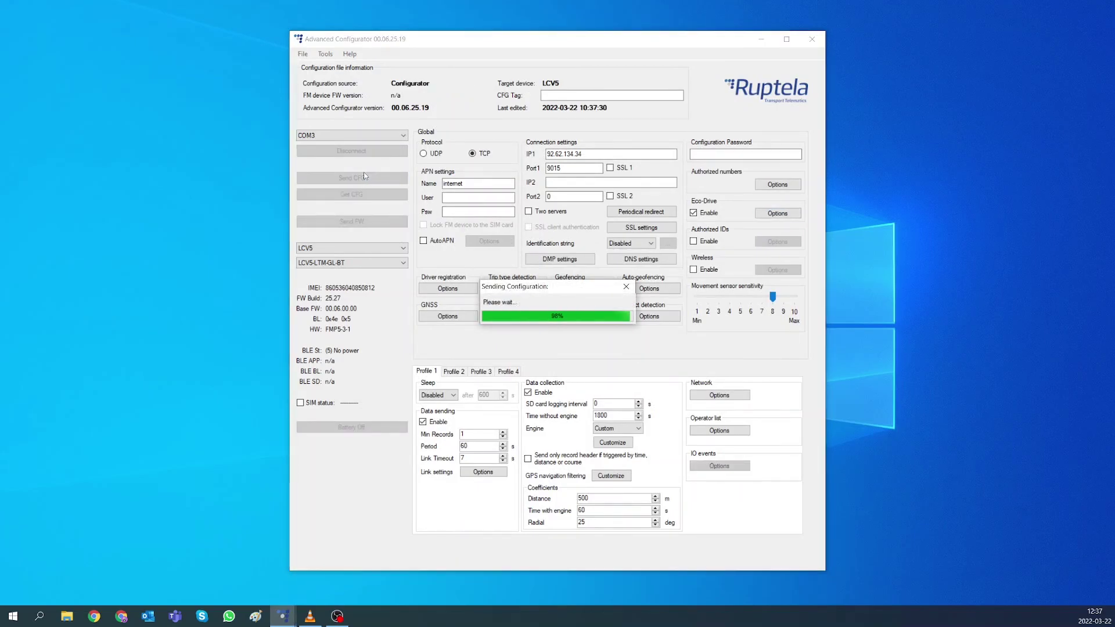